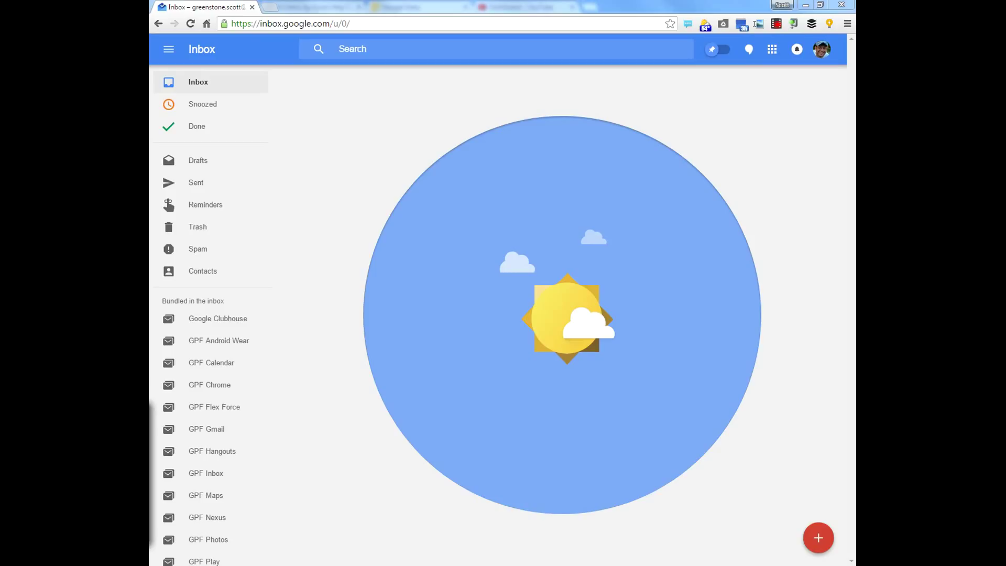
# Start a new email and drag Ticket Summar 030116 from the Explorer Documents window into it.
pyautogui.click(818, 539)
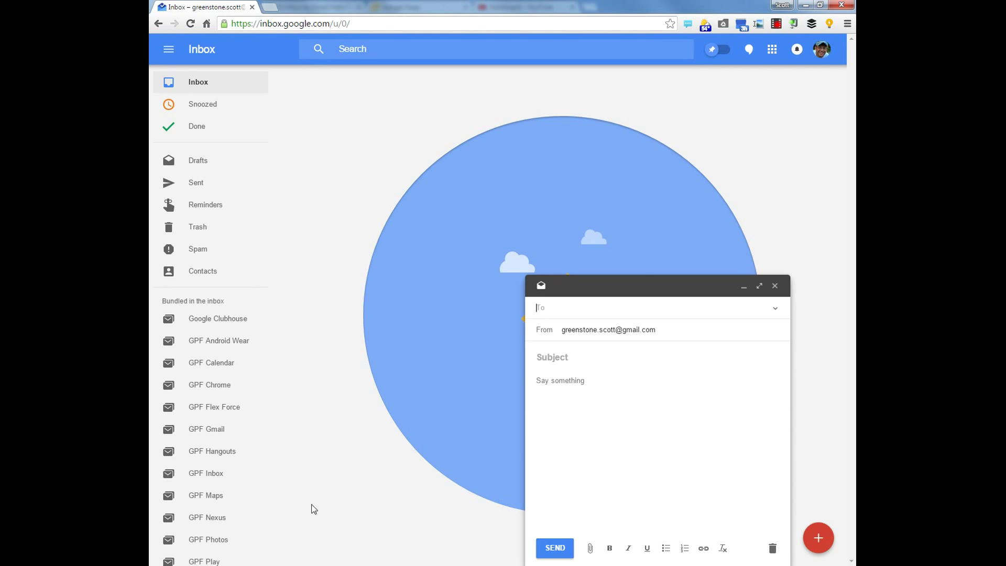
pyautogui.hotkey('alt', 'Tab')
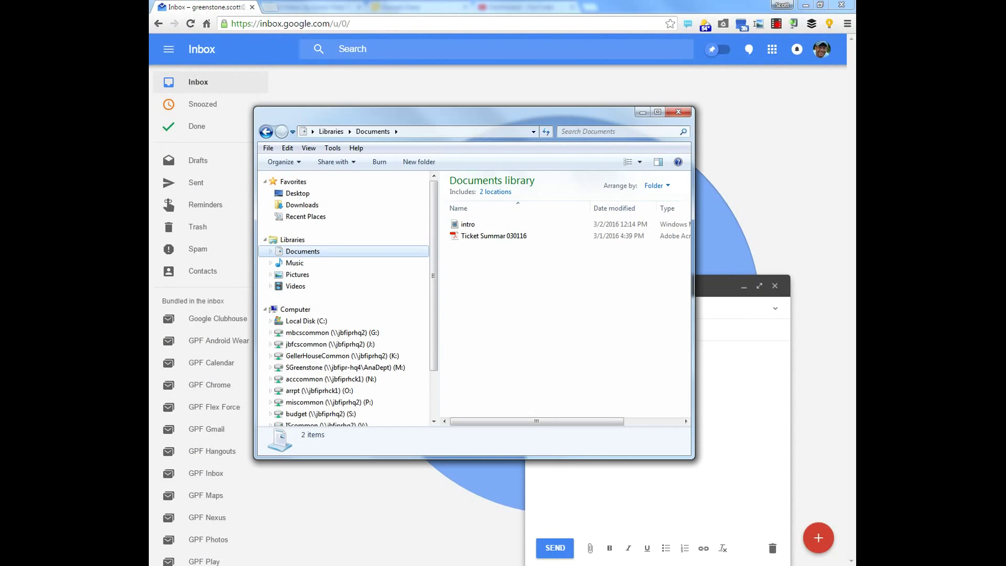
pyautogui.moveTo(445, 127); pyautogui.dragTo(392, 89)
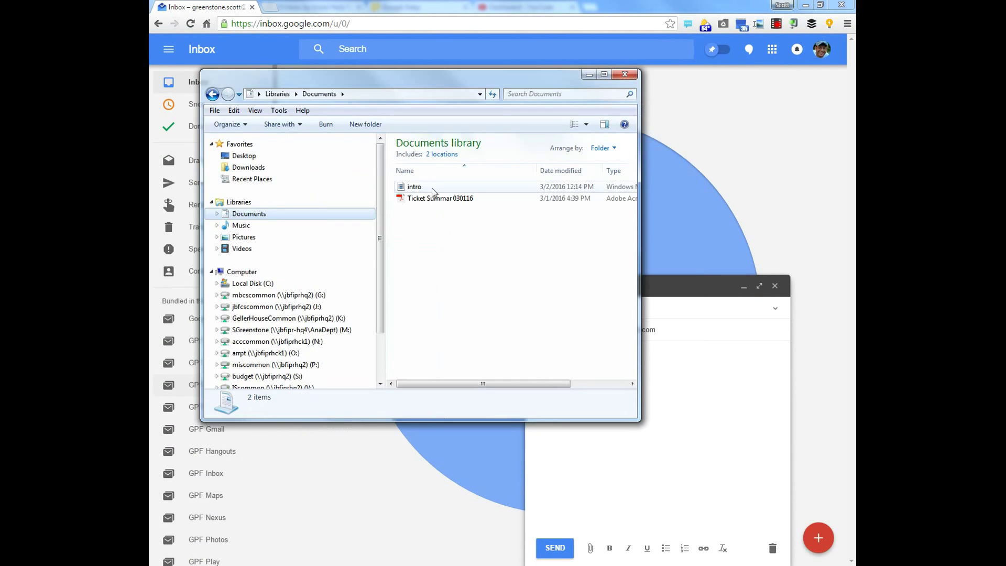
pyautogui.click(428, 201)
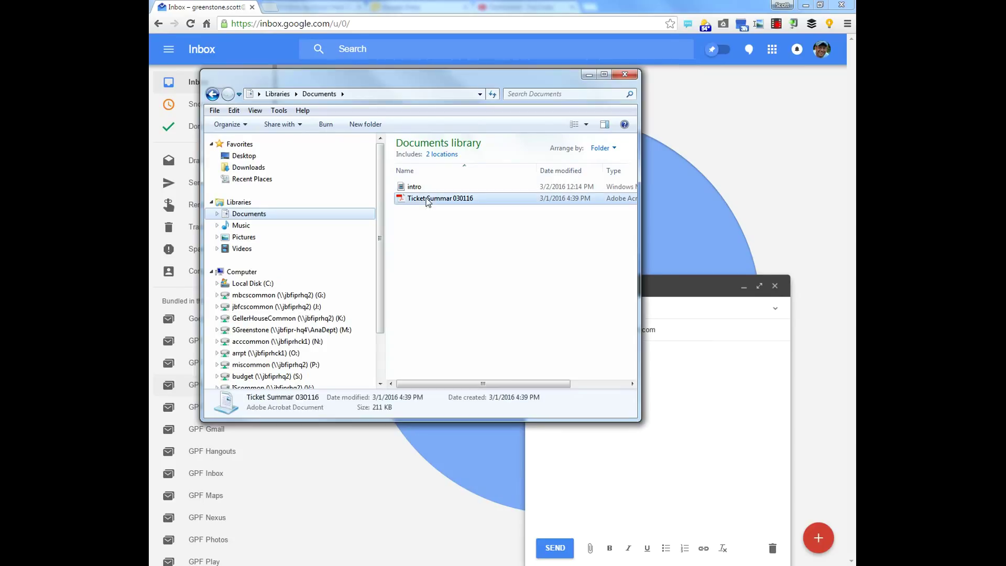
pyautogui.moveTo(429, 202); pyautogui.dragTo(643, 472)
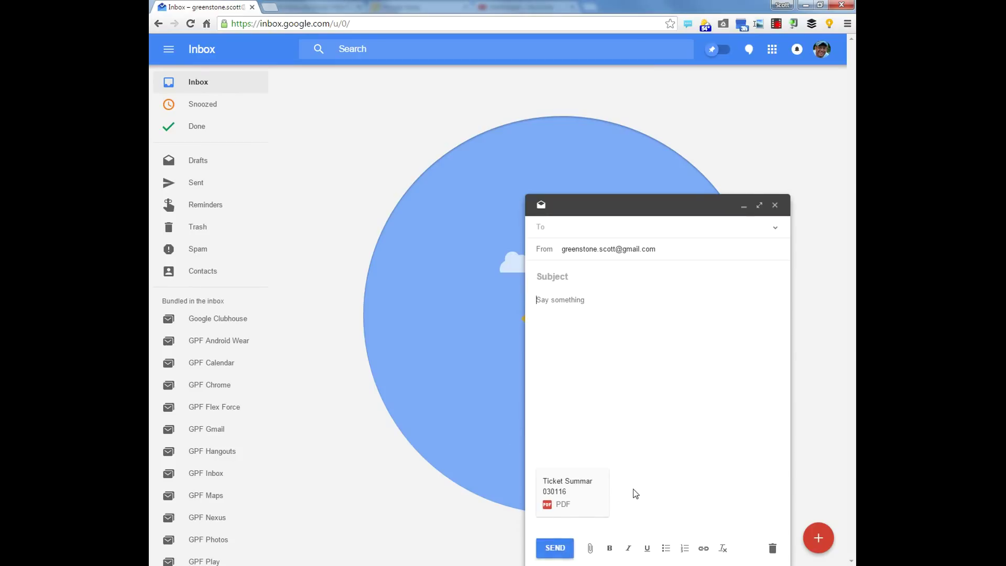
# Discard the current draft and start a new email popped out into a larger window.
pyautogui.click(772, 549)
pyautogui.click(818, 538)
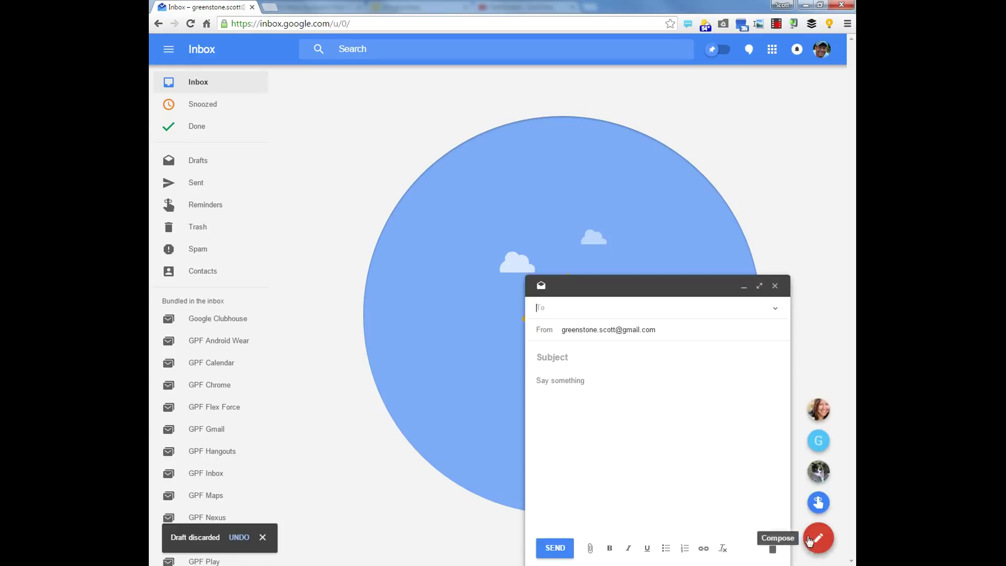
pyautogui.click(760, 288)
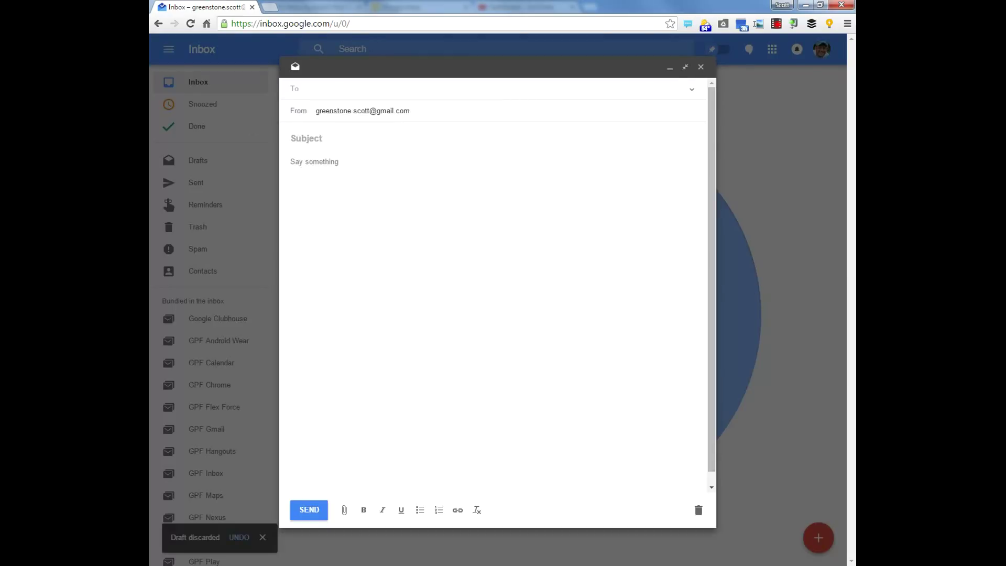
# Attach Ticket Summar 030116 to the enlarged draft from Explorer, then remove it again.
pyautogui.hotkey('alt', 'Tab')
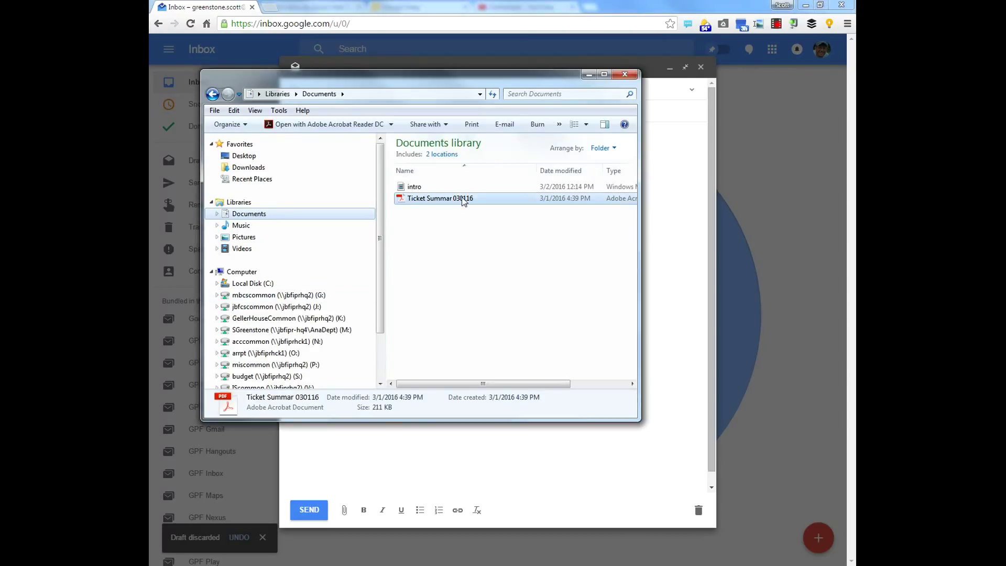
pyautogui.moveTo(461, 202); pyautogui.dragTo(487, 479)
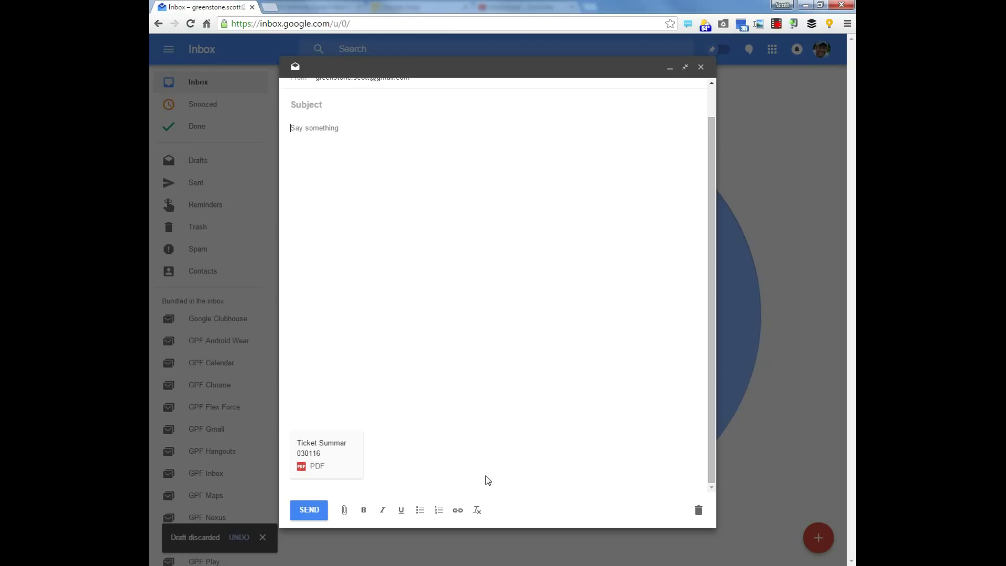
pyautogui.click(417, 391)
pyautogui.click(364, 433)
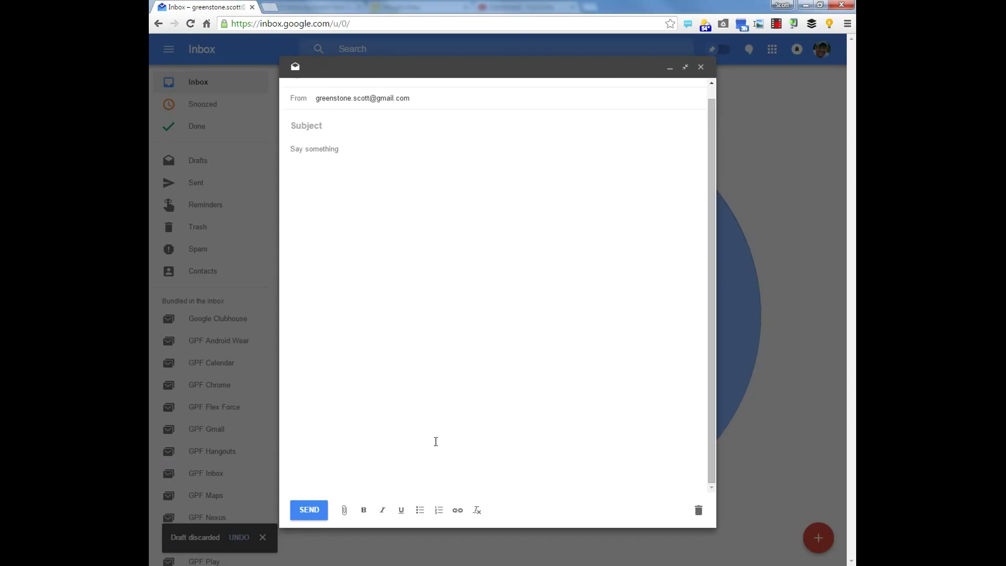
# Trash the empty draft and open the Test Attach email from the inbox list.
pyautogui.click(698, 510)
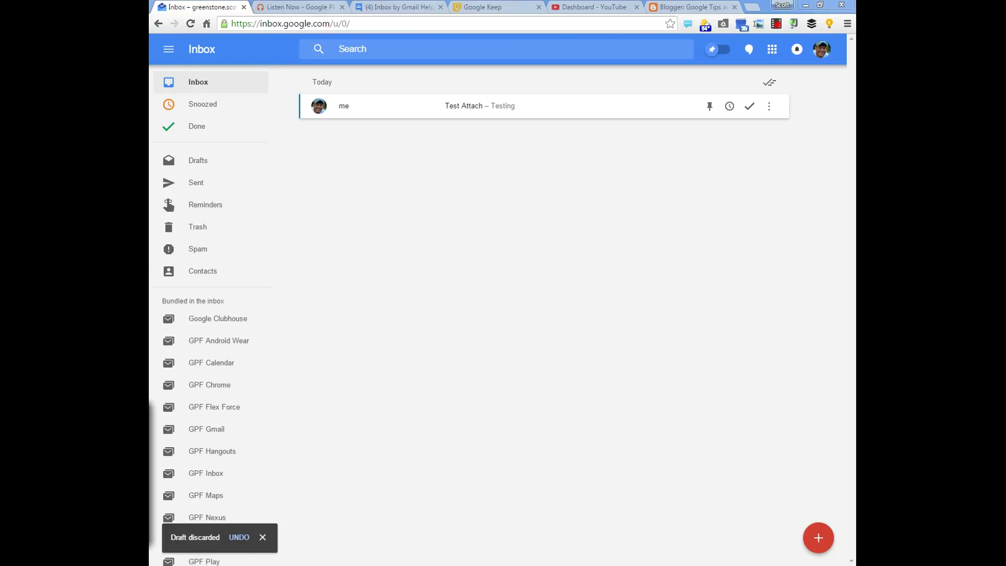
pyautogui.click(492, 112)
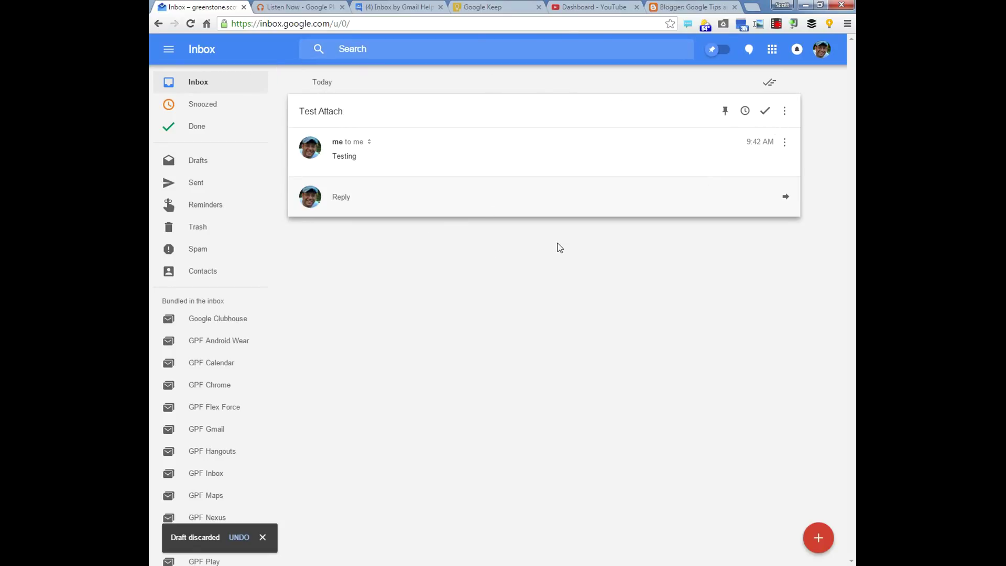
# Forward the Test Attach email and drag Ticket Summar 030116 from Explorer into the forward.
pyautogui.click(785, 198)
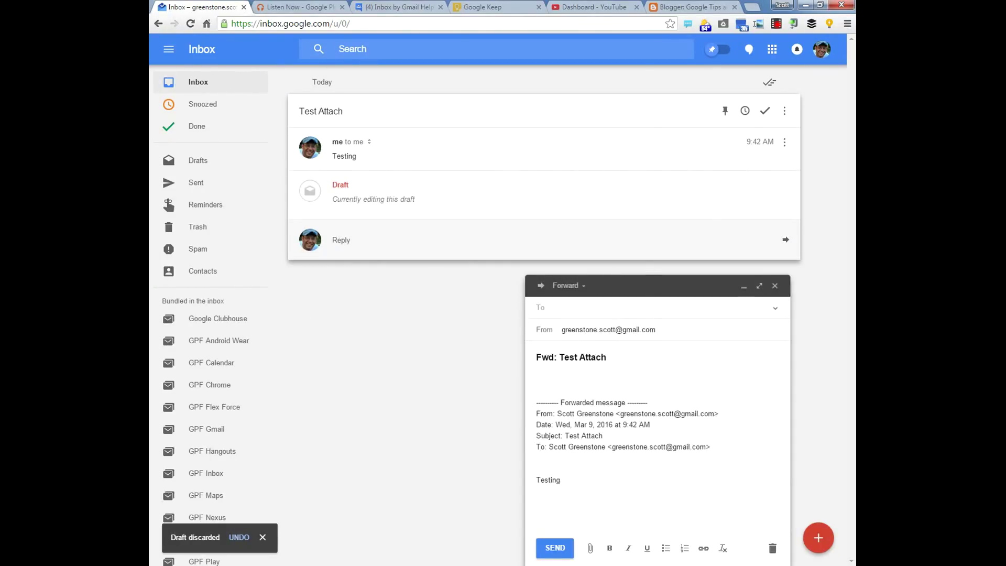
pyautogui.hotkey('alt', 'Tab')
pyautogui.moveTo(438, 199); pyautogui.dragTo(582, 476)
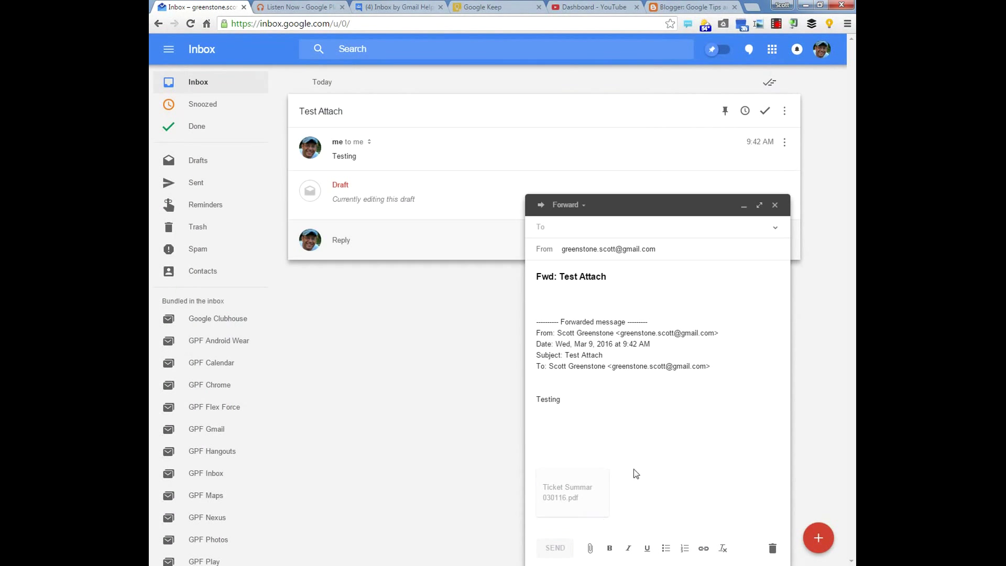